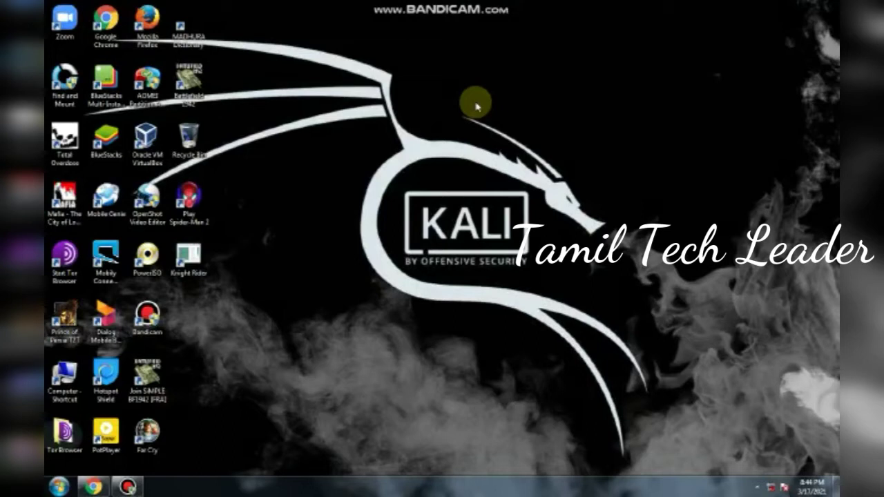
right_click(512, 138)
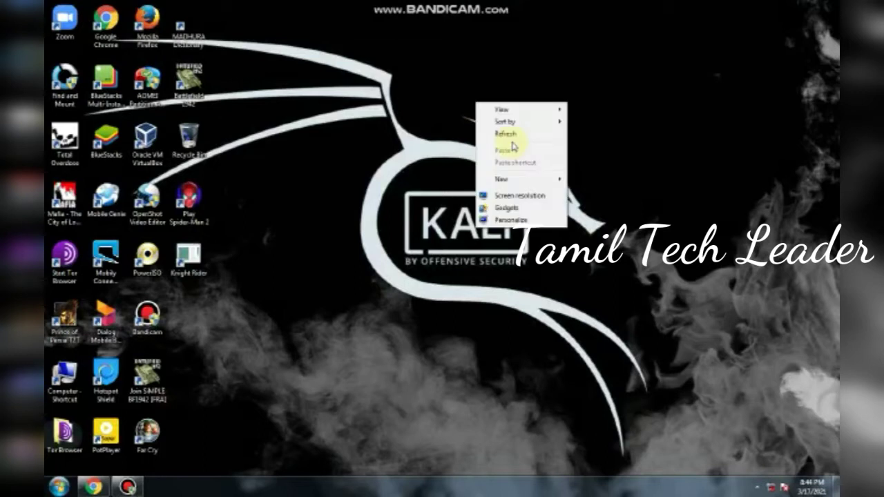
left_click(514, 140)
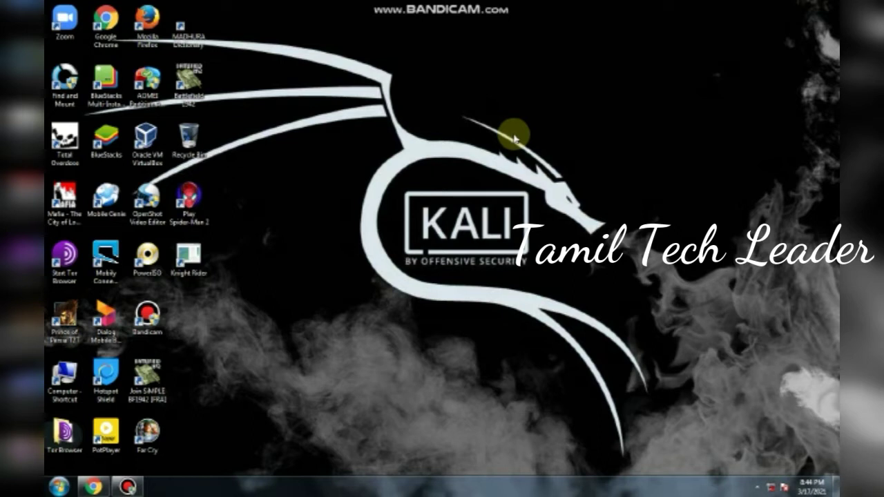
right_click(522, 136)
left_click(557, 166)
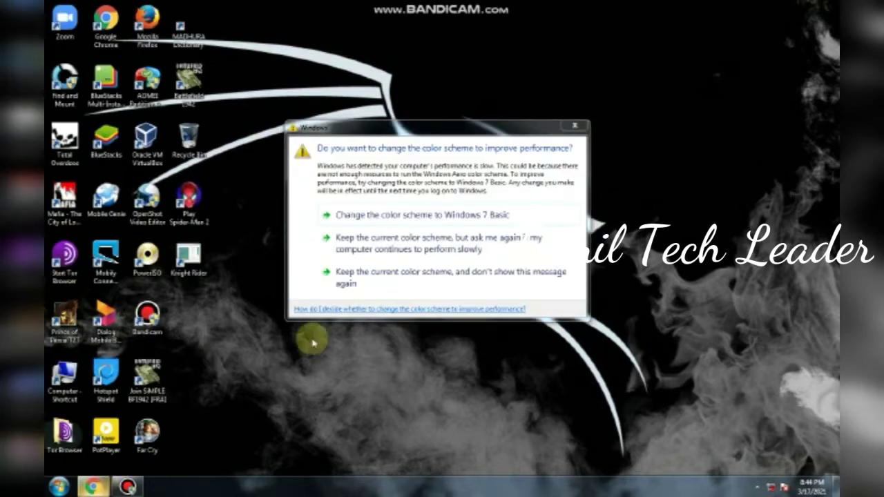
- Keep the current Windows color scheme and turn off further performance messages about it
left_click(442, 277)
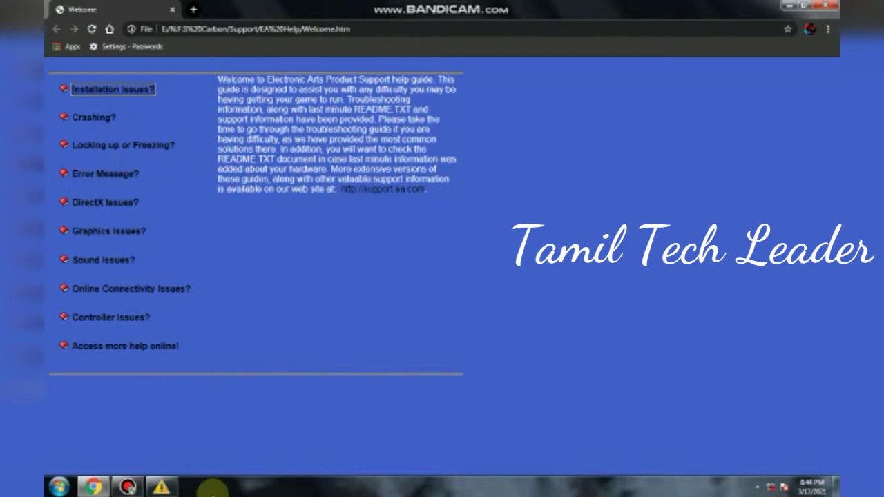
left_click(161, 487)
left_click(499, 291)
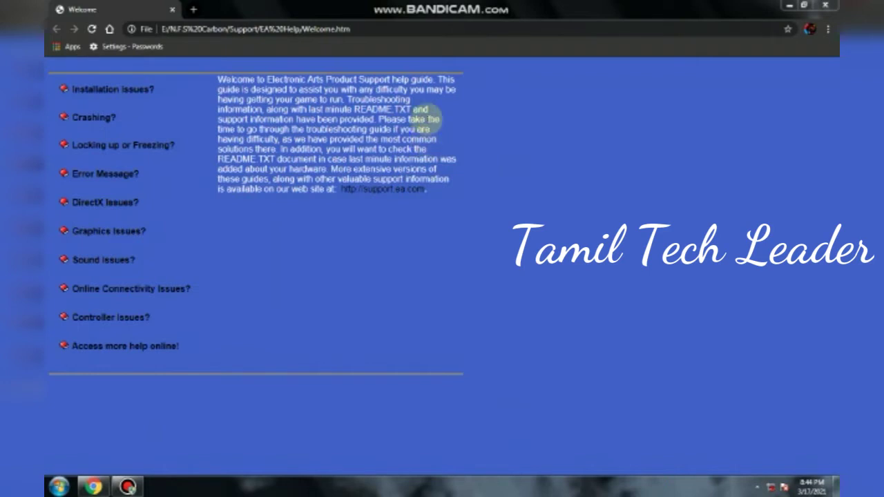
- Open Chrome's developer tools for the EA Help Welcome page
left_click(828, 30)
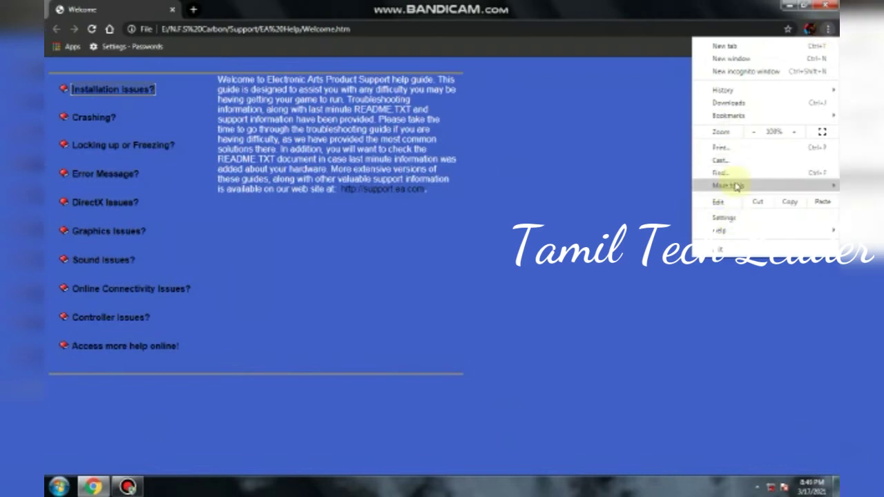
mouse_move(732, 185)
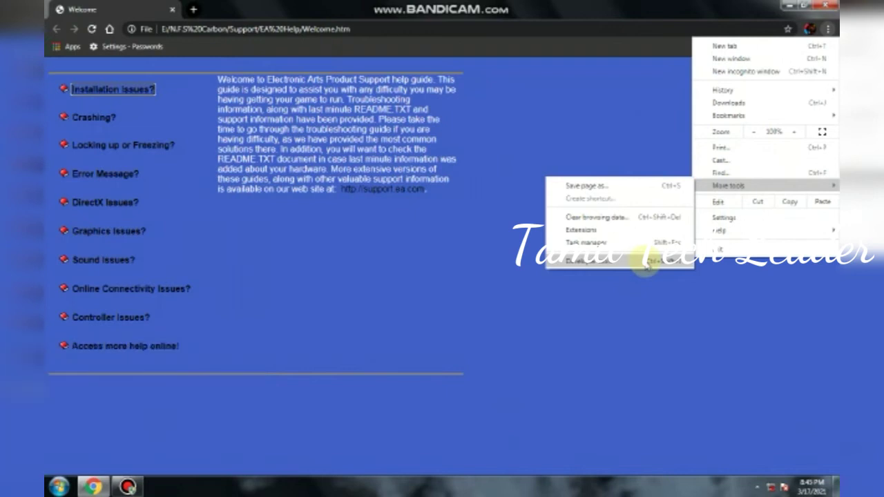
left_click(644, 262)
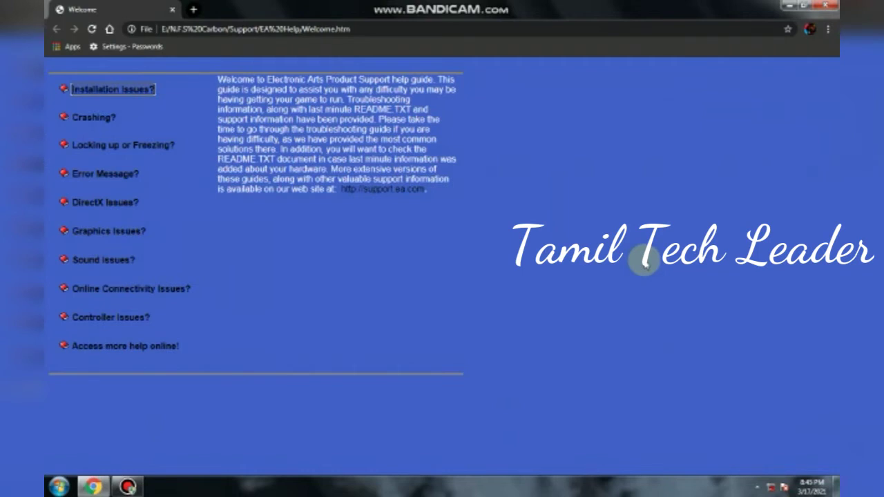
key("F11")
key("F11")
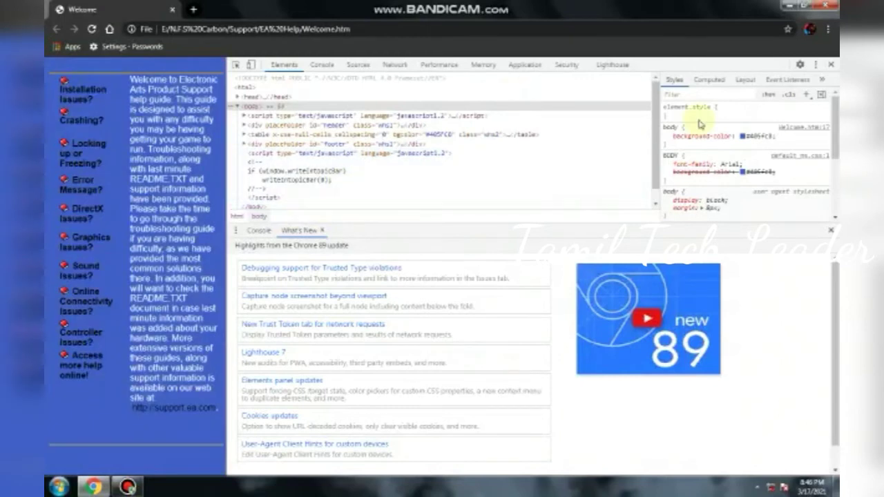
- Look over the body element's styles and box model, check the Layout overlay settings, and return to the styles
scroll(760, 145, "down", 5)
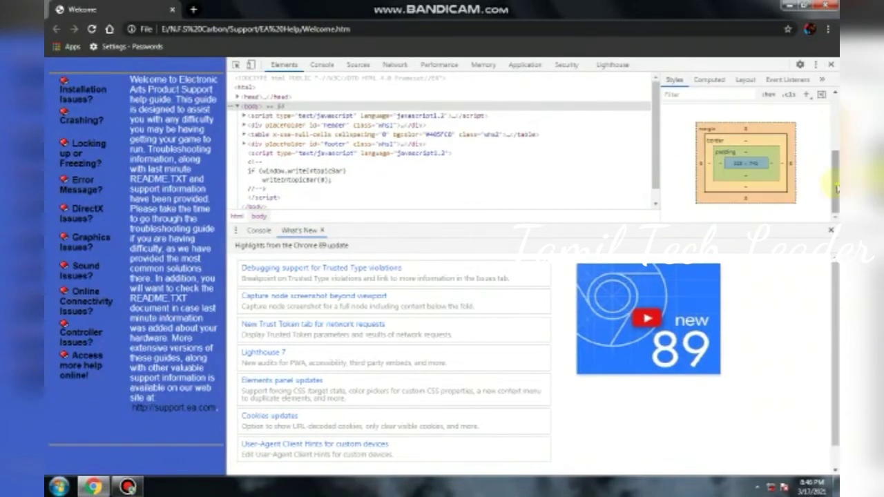
scroll(837, 94, "up", 5)
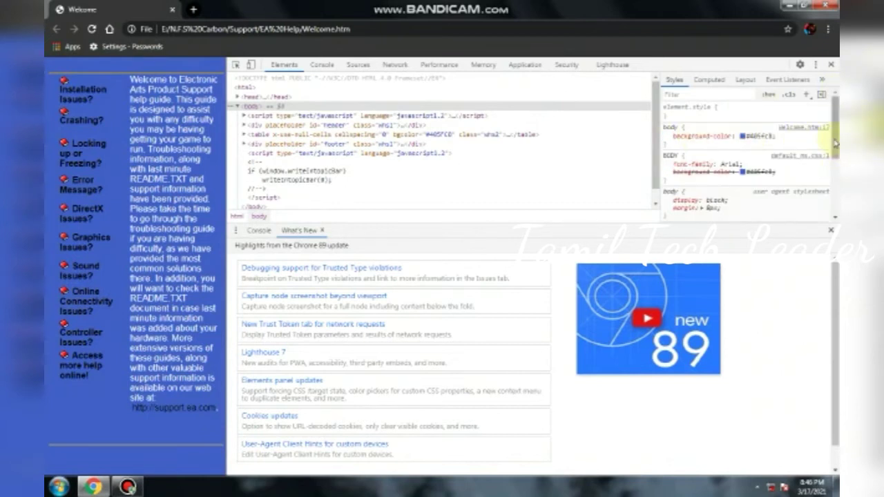
left_click_drag(835, 143, 835, 80)
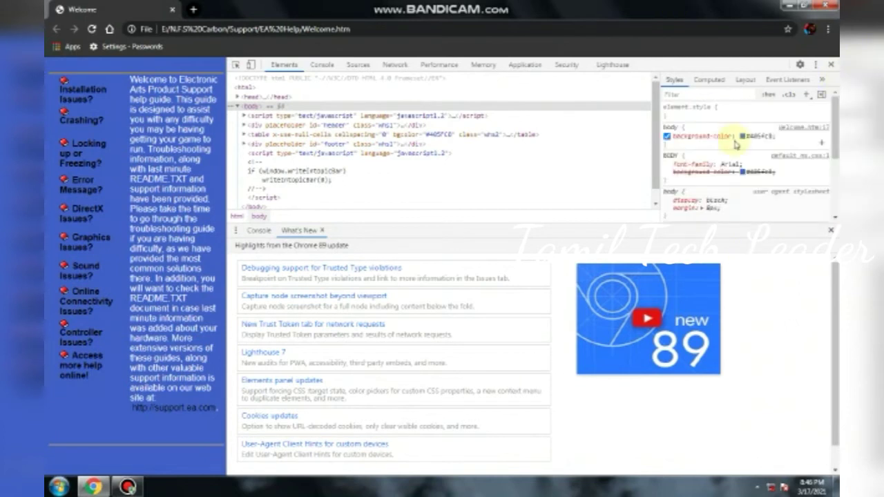
left_click(745, 80)
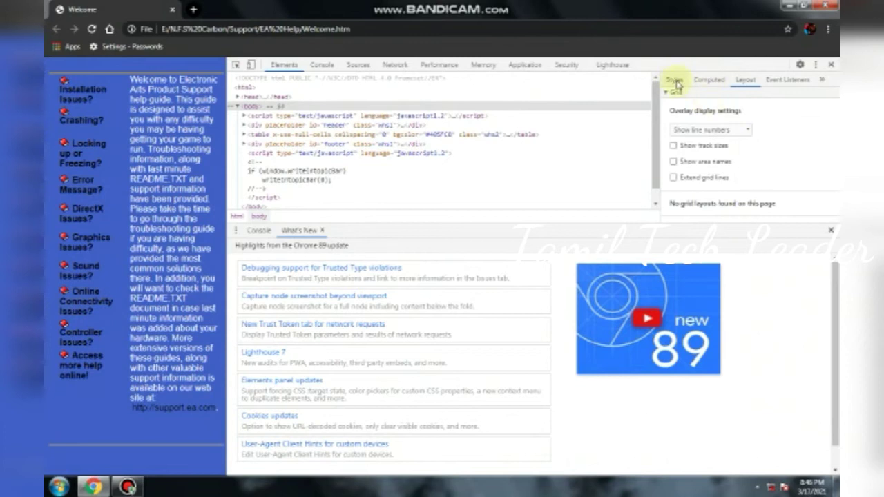
left_click(677, 81)
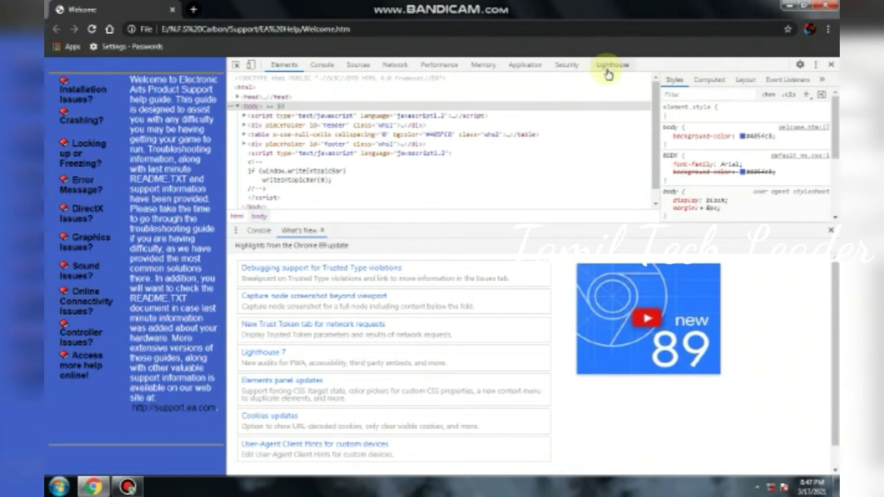
- View the page's security overview in the developer tools, then close it to return to the elements
left_click(567, 65)
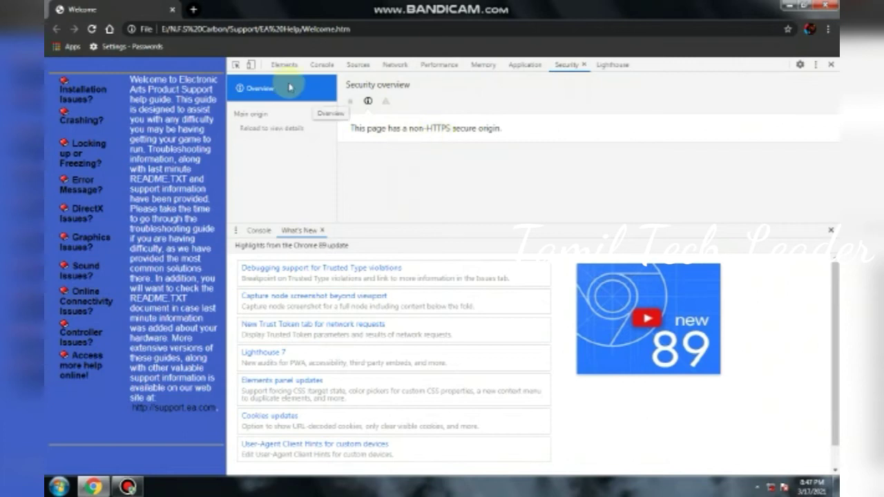
left_click(585, 66)
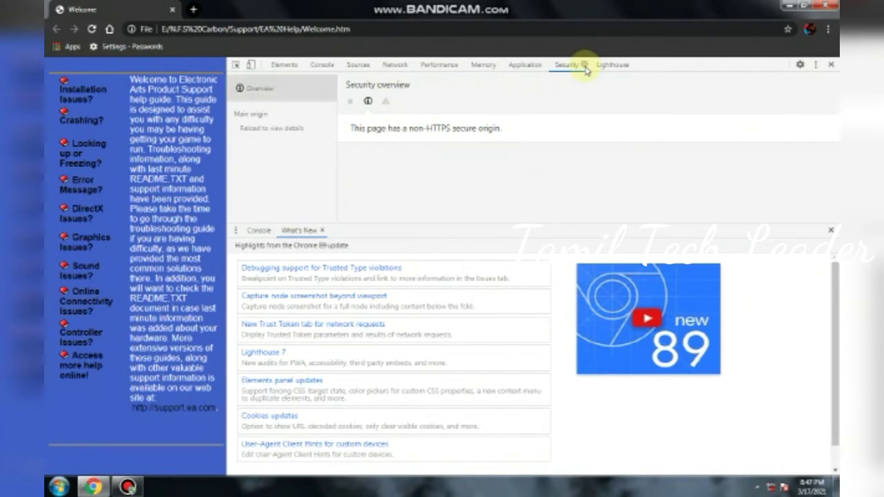
left_click(584, 65)
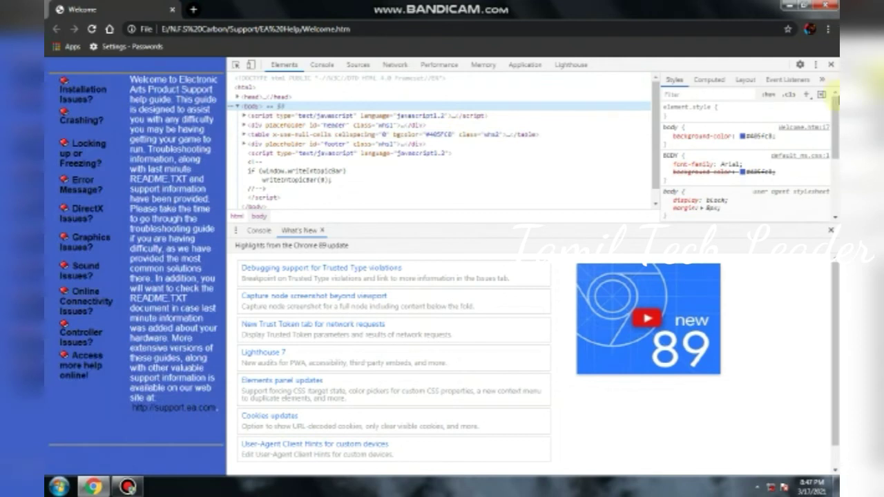
- Examine the body element's CSS rules, including its background-color declarations, and its margin, border and padding diagram
left_click(834, 184)
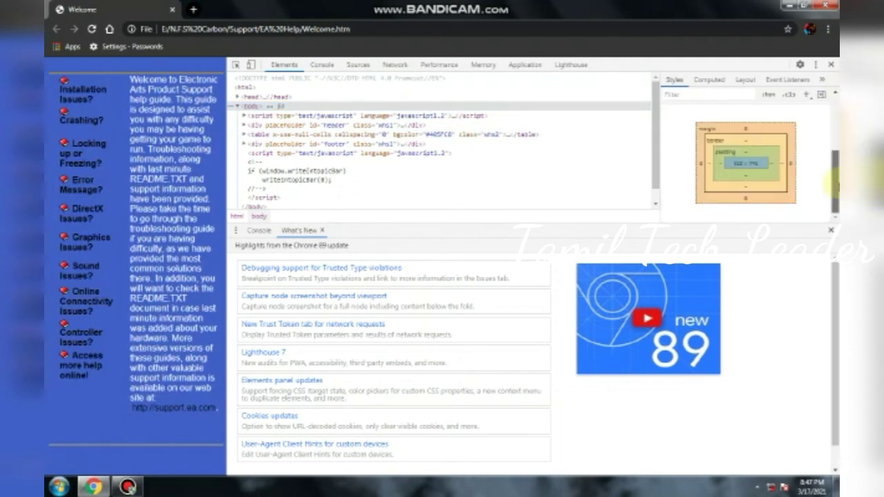
left_click_drag(834, 186, 836, 111)
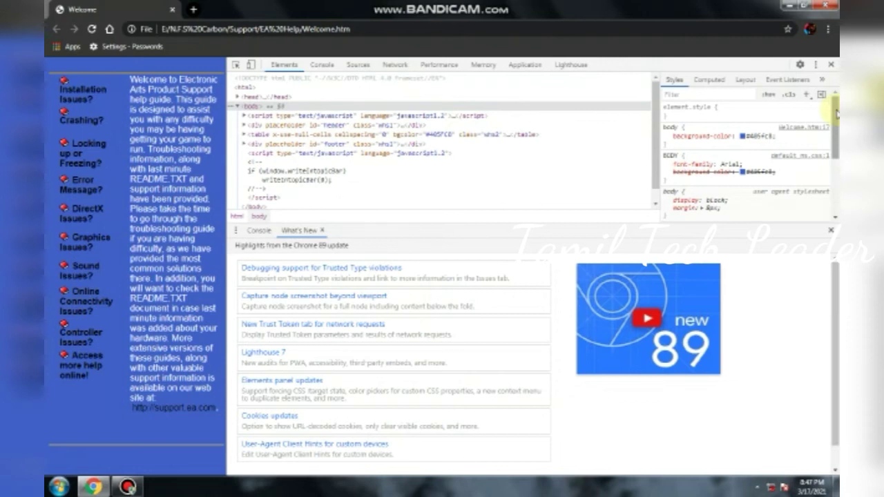
left_click_drag(836, 114, 837, 88)
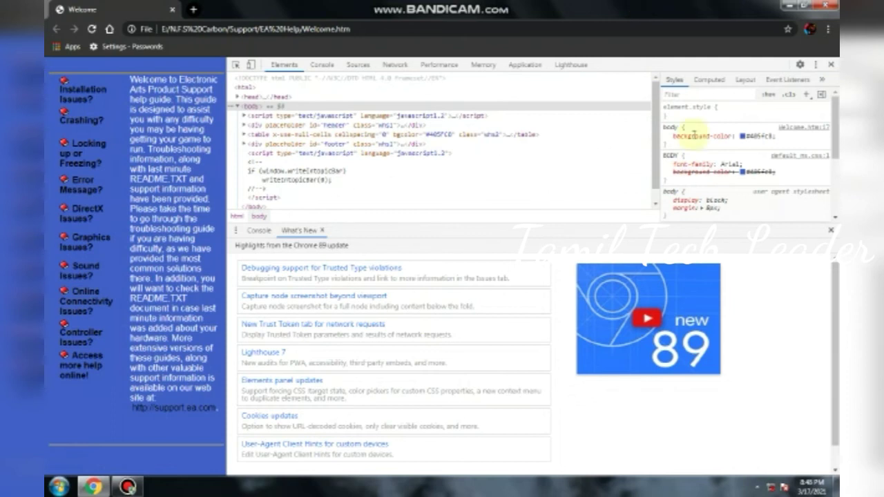
scroll(659, 138, "down", 1)
scroll(660, 138, "up", 1)
scroll(833, 118, "down", 5)
scroll(836, 119, "up", 5)
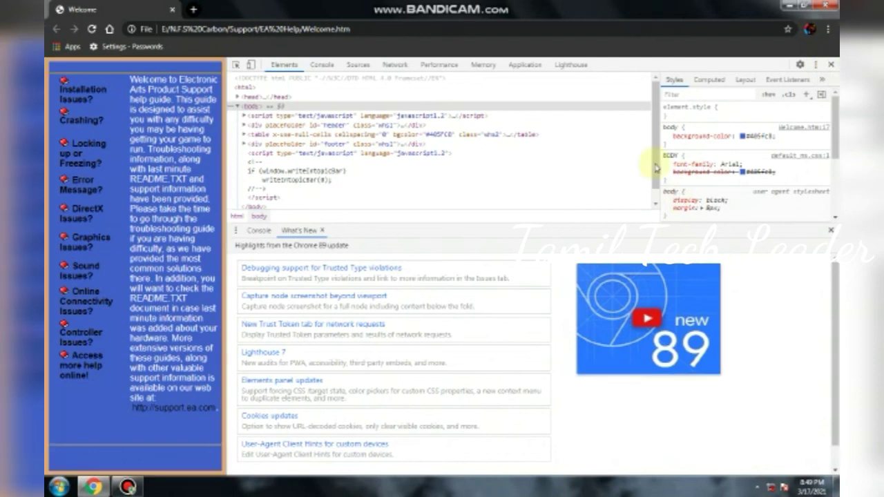
scroll(650, 76, "down", 1)
scroll(649, 75, "up", 1)
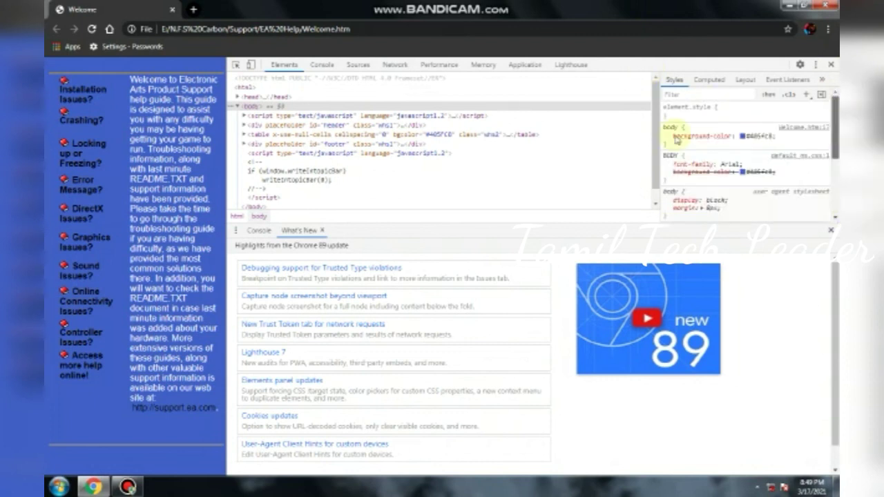
scroll(656, 138, "down", 1)
scroll(656, 139, "up", 1)
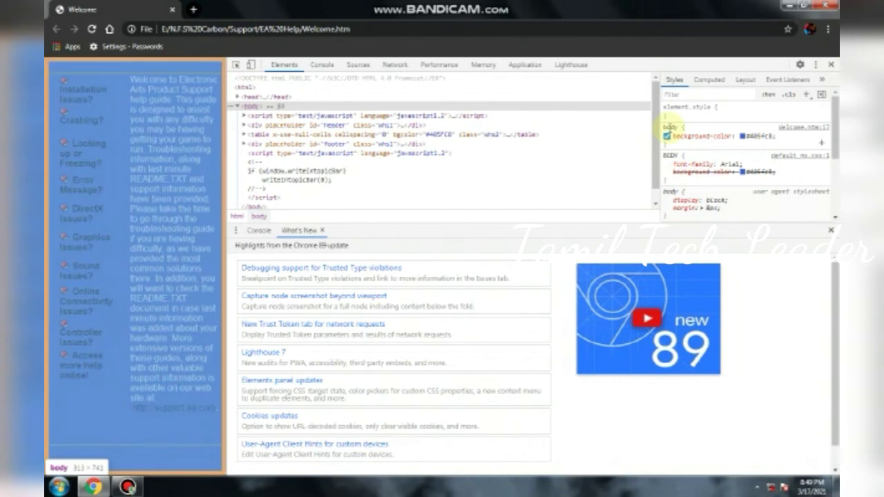